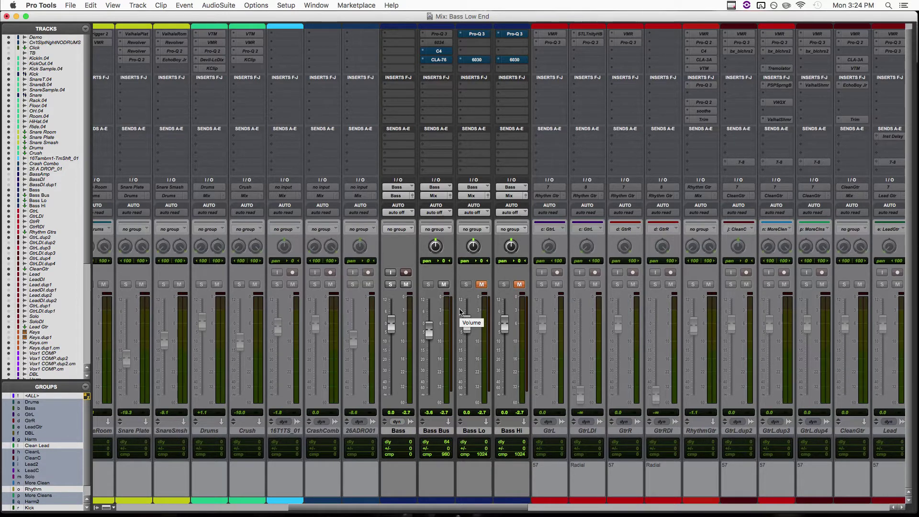
# - Mute the Bass Bus channel and select the Bass track
pyautogui.press('space')
pyautogui.click(444, 285)
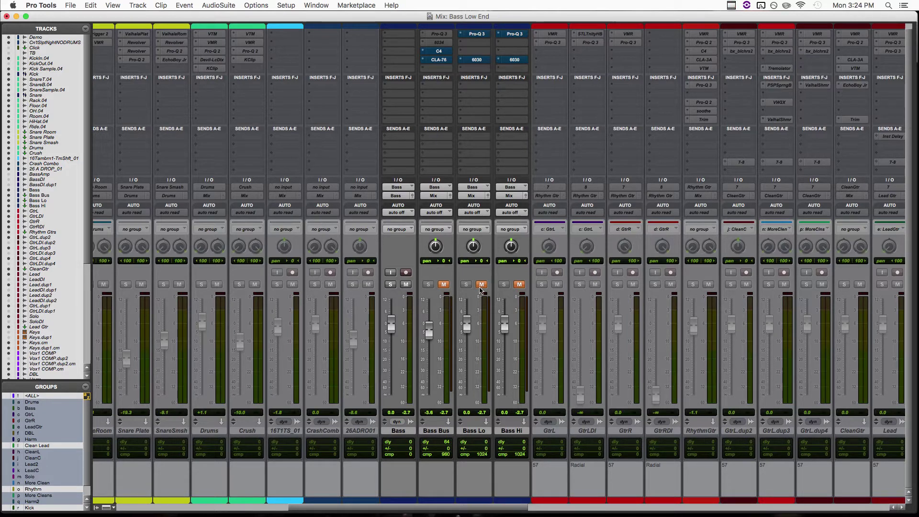
pyautogui.click(398, 430)
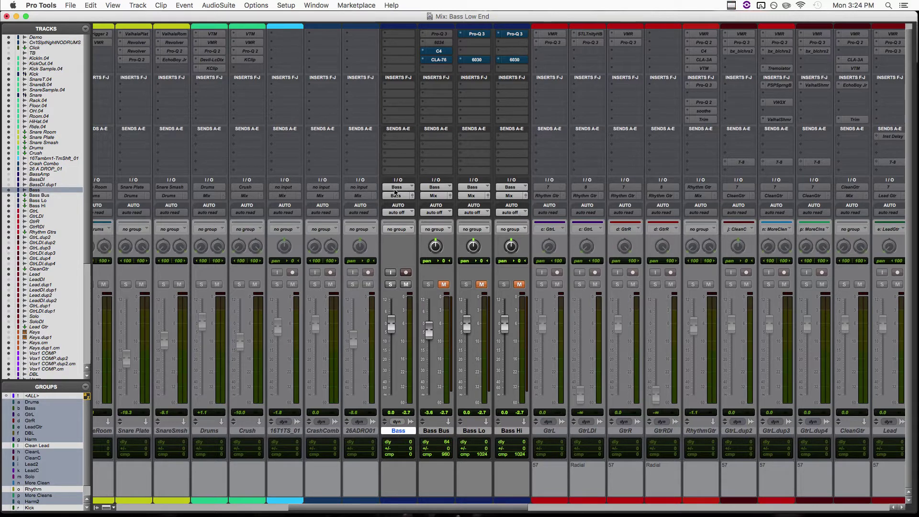
# - Unmute the Bass Lo channel with Bass Hi kept muted, and enable the Pro-Q 3 insert on Bass Lo
pyautogui.click(482, 284)
pyautogui.click(519, 284)
pyautogui.click(519, 285)
pyautogui.keyDown('super'); pyautogui.click(479, 36); pyautogui.keyUp('super')
pyautogui.click(519, 284)
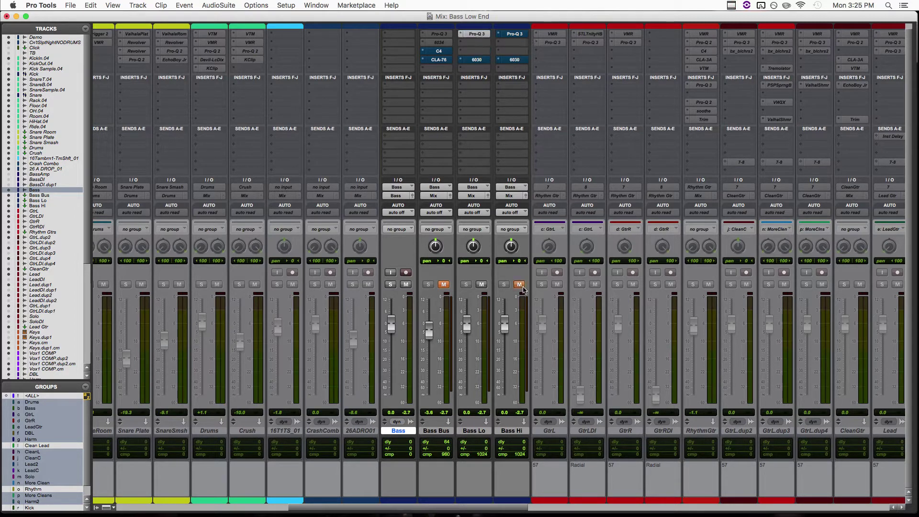
# - Examine the low-pass curve in the Pro-Q 3 on Bass Lo while playing the bass
pyautogui.click(480, 34)
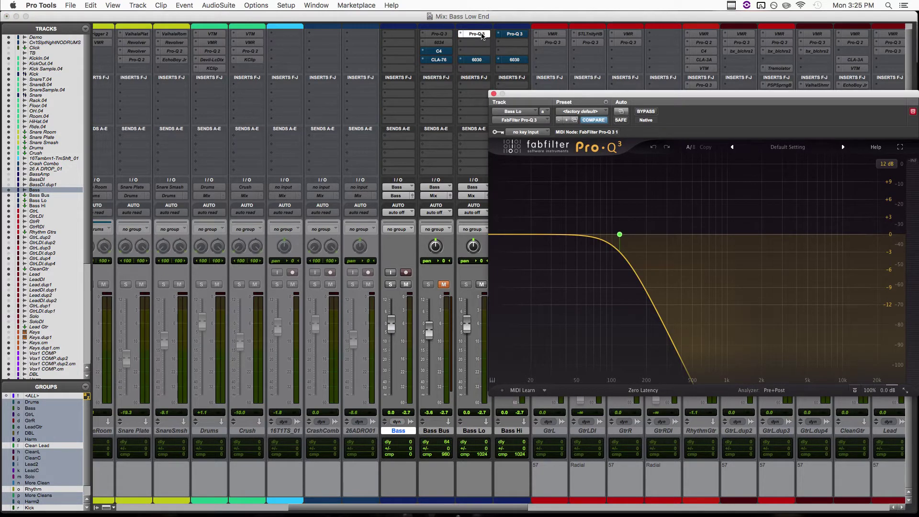
pyautogui.moveTo(571, 95); pyautogui.dragTo(494, 90)
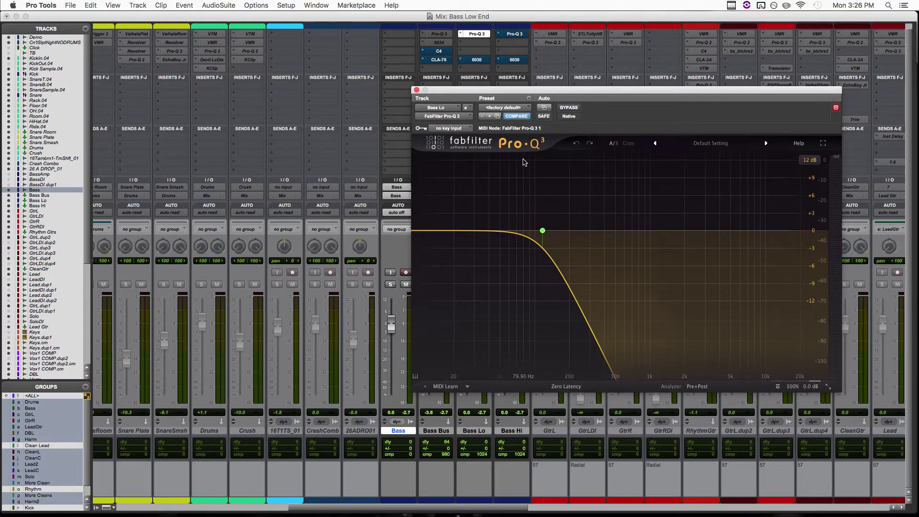
pyautogui.press('space')
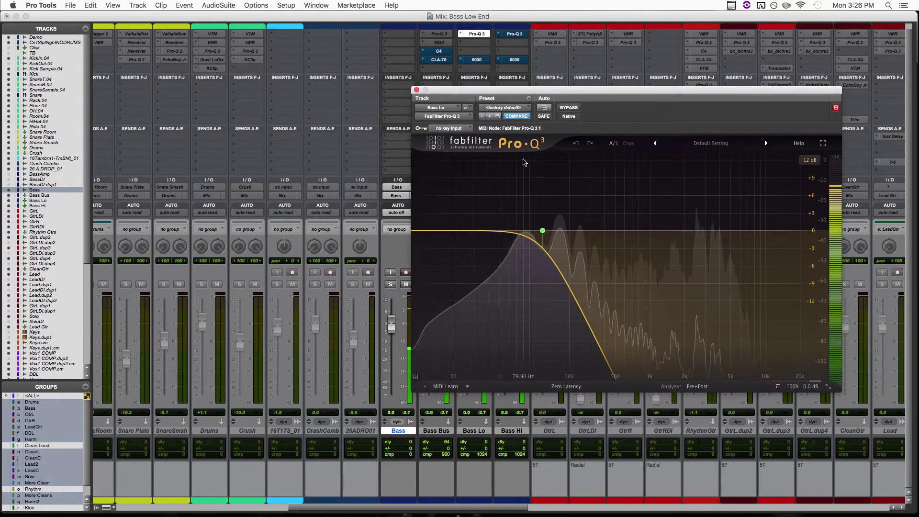
pyautogui.press('space')
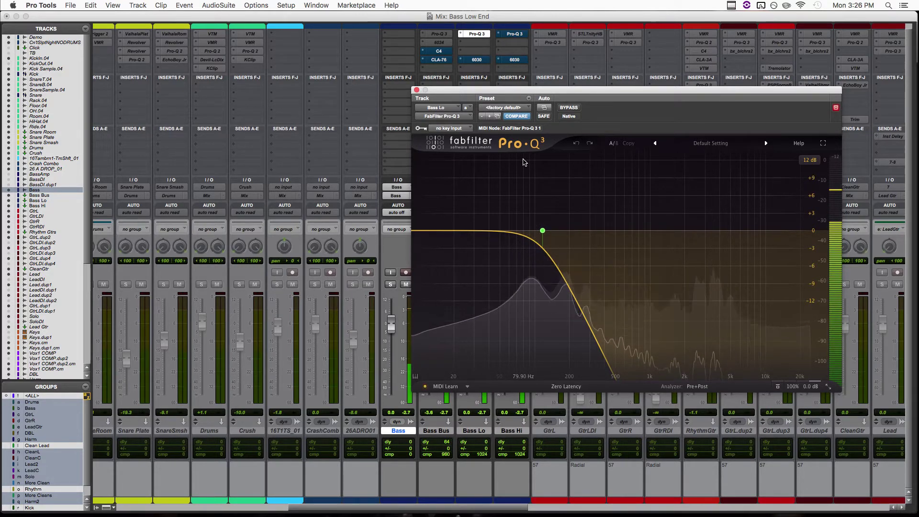
pyautogui.click(416, 91)
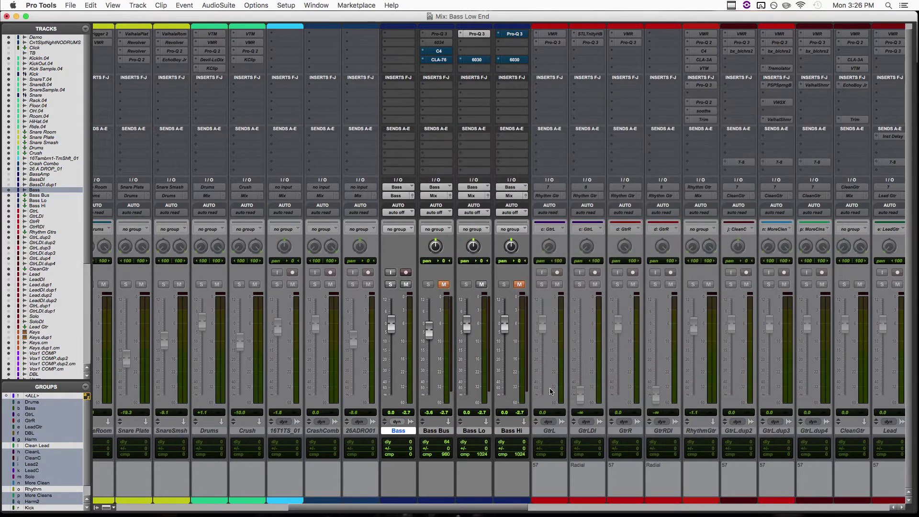
# - Switch the audible channel from Bass Lo to Bass Hi, and audition its Pro-Q 3 high-pass filter with bypass turned off
pyautogui.click(519, 284)
pyautogui.click(481, 284)
pyautogui.click(514, 35)
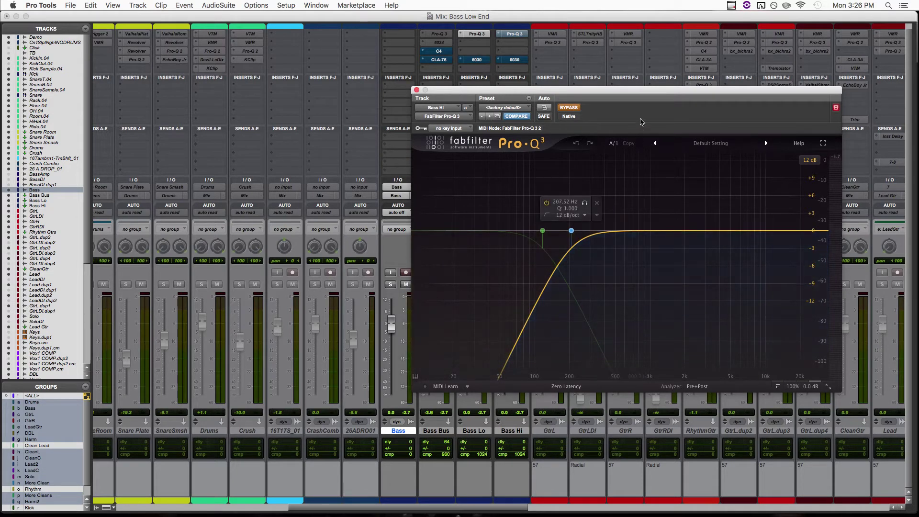
pyautogui.click(568, 108)
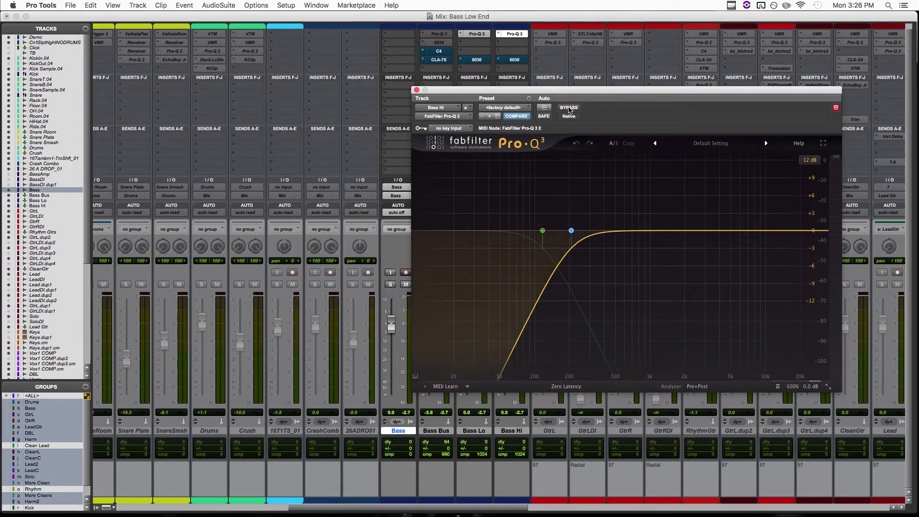
pyautogui.press('space')
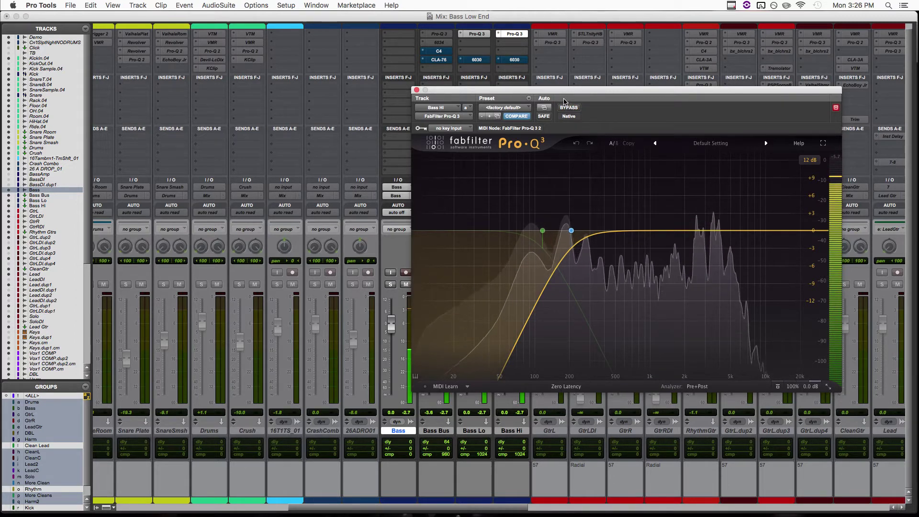
pyautogui.press('super+w')
# - Mute Bass Hi and audition Bass Lo through its active 6030 Ultimate Compressor using the FRG 444 model
pyautogui.click(520, 285)
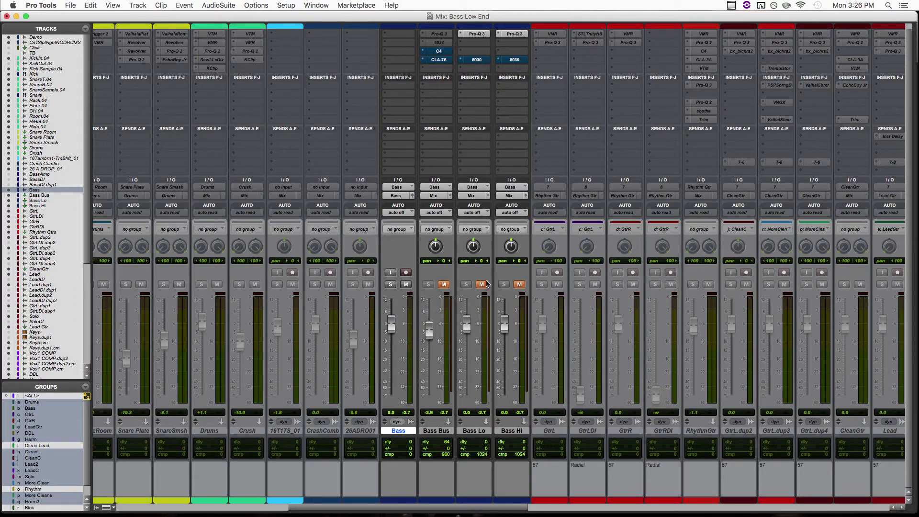
pyautogui.click(480, 60)
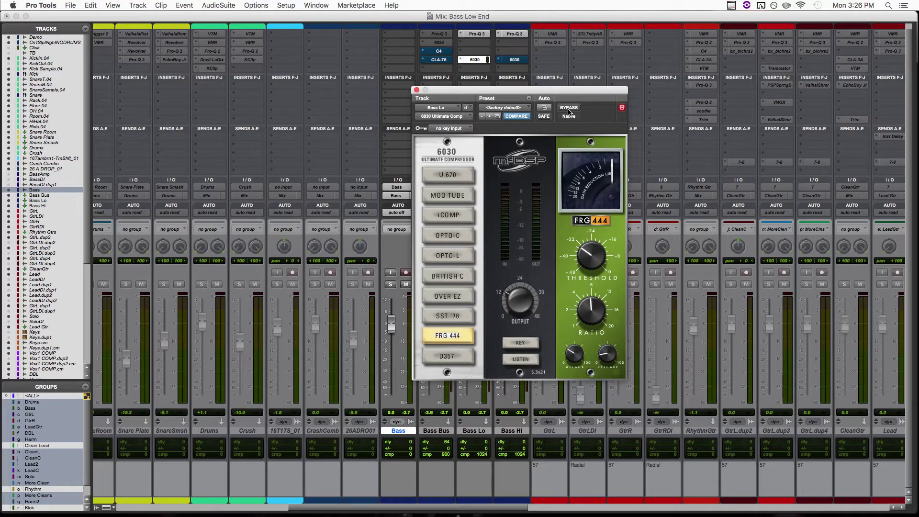
pyautogui.moveTo(566, 92); pyautogui.dragTo(573, 90)
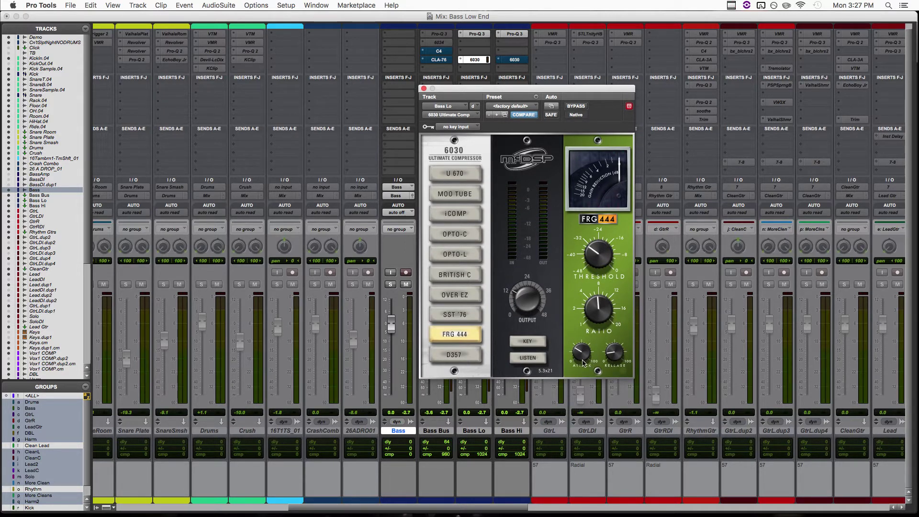
pyautogui.moveTo(523, 92); pyautogui.dragTo(639, 92)
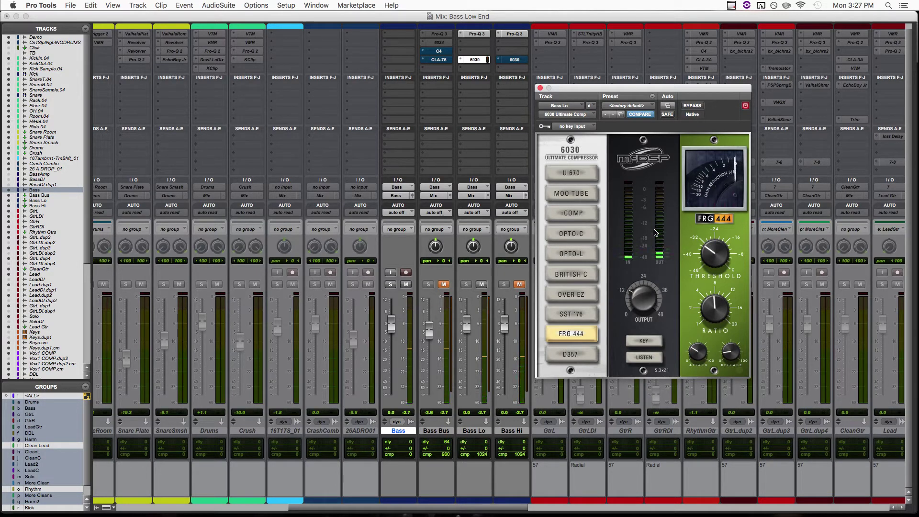
pyautogui.click(486, 363)
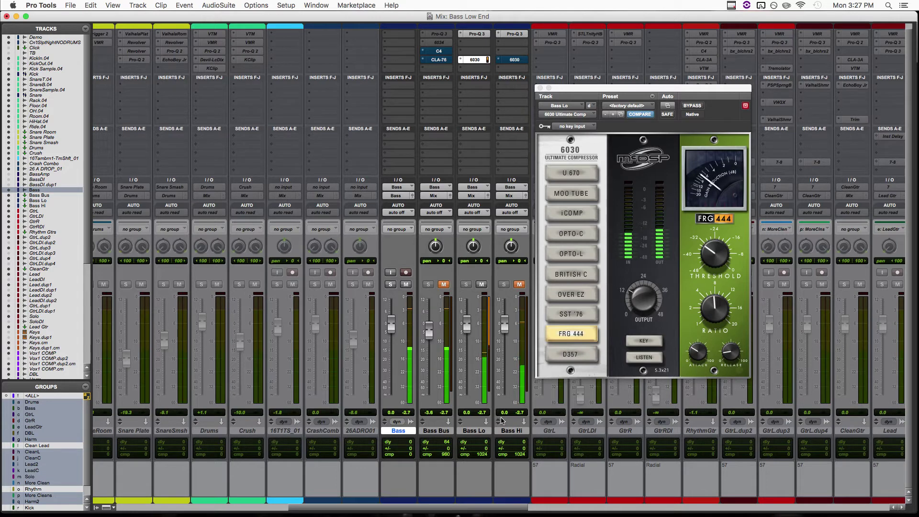
# - Switch the audible channel from Bass Lo to Bass Hi, and take its 6030 compressor with the SST '76 model out of bypass
pyautogui.click(519, 284)
pyautogui.click(481, 284)
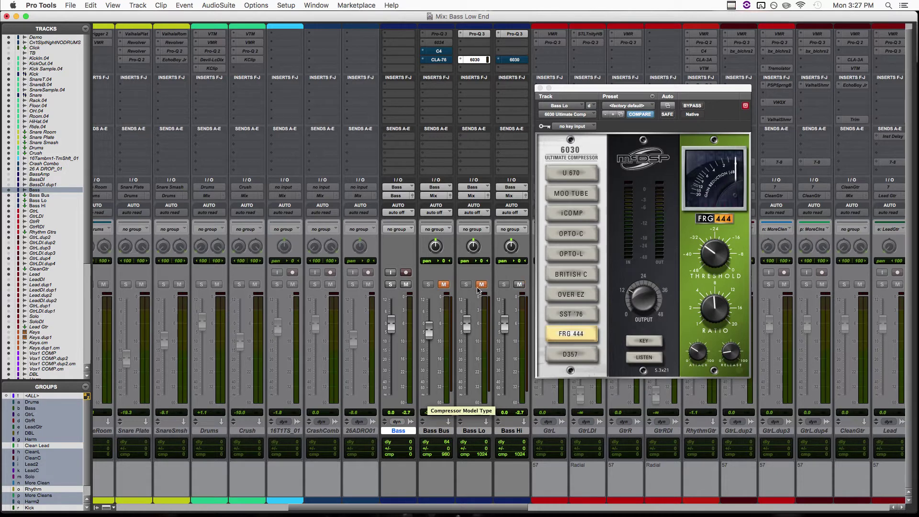
pyautogui.click(513, 59)
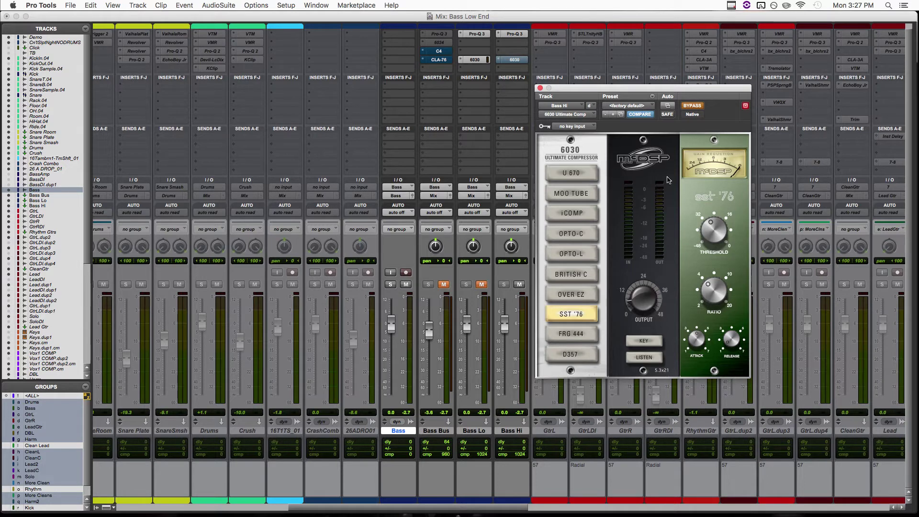
pyautogui.click(694, 106)
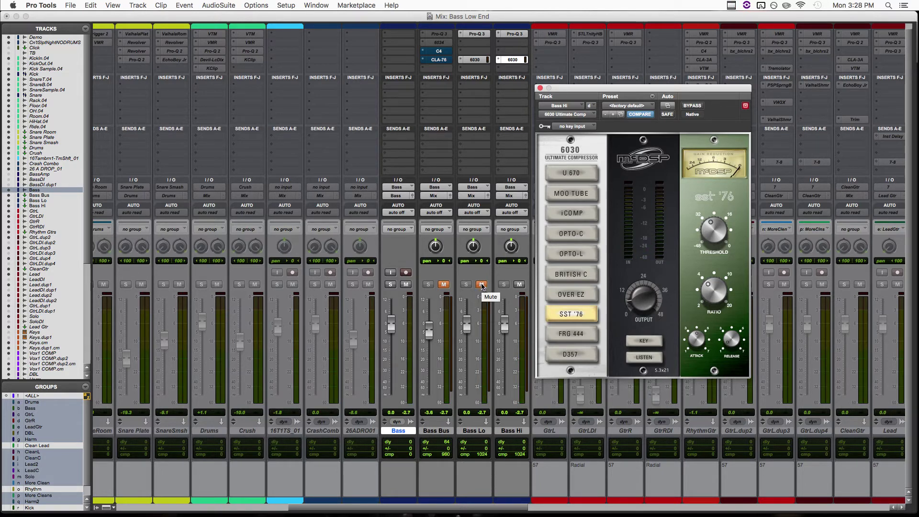
# - Unmute Bass Lo and raise its volume fader to +5.3 dB, and close the compressor window
pyautogui.click(482, 285)
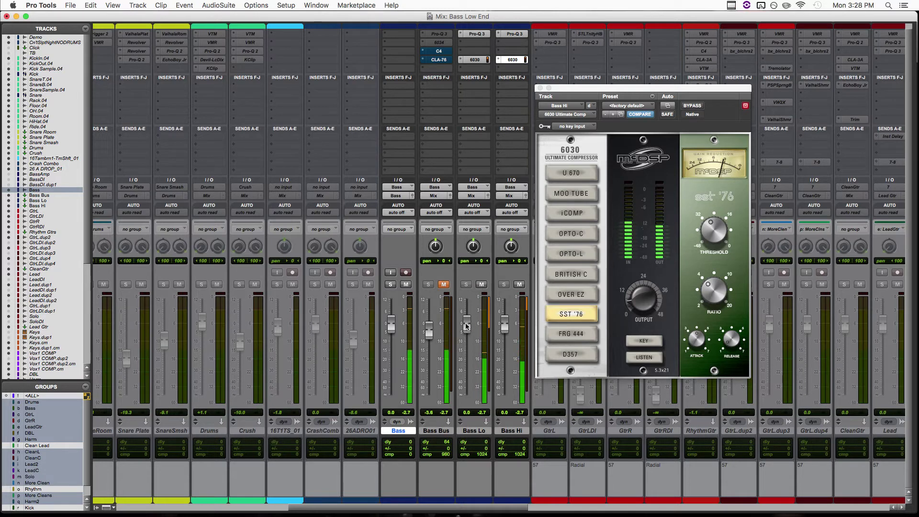
pyautogui.moveTo(467, 326); pyautogui.dragTo(467, 320)
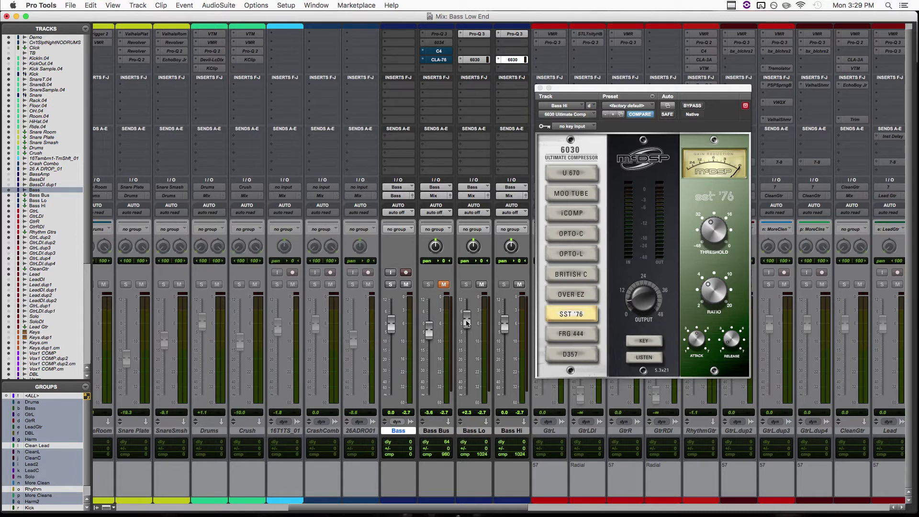
pyautogui.moveTo(466, 323); pyautogui.dragTo(467, 317)
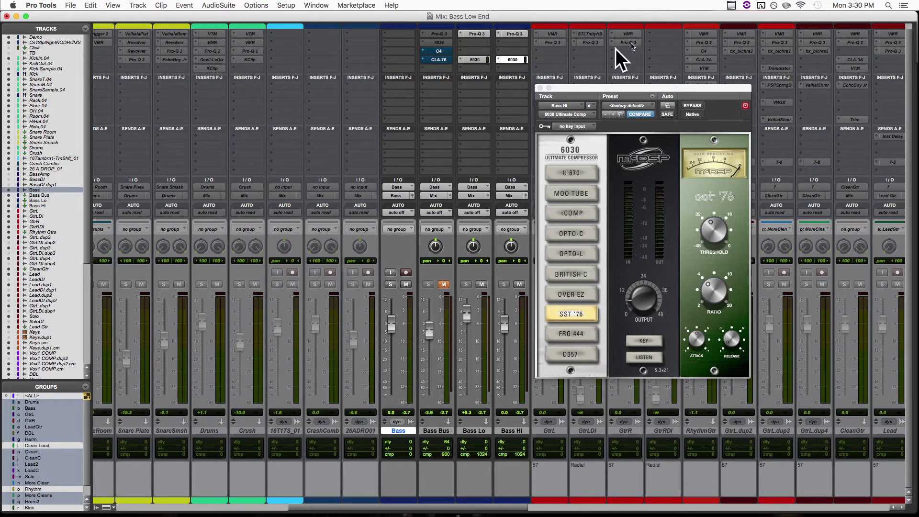
pyautogui.click(545, 89)
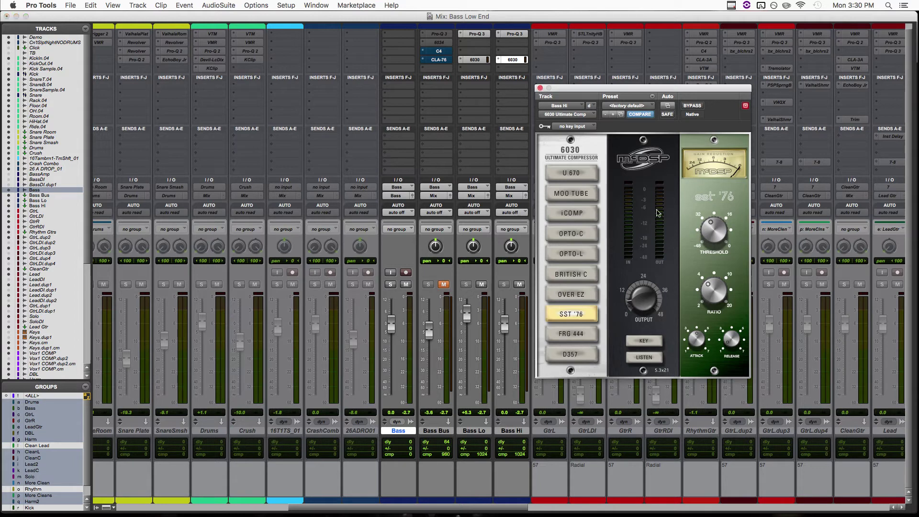
pyautogui.click(540, 88)
# - Mute Bass Lo and Bass Hi, unmute Bass Bus, and enable and open its C4 multiband processor
pyautogui.click(480, 285)
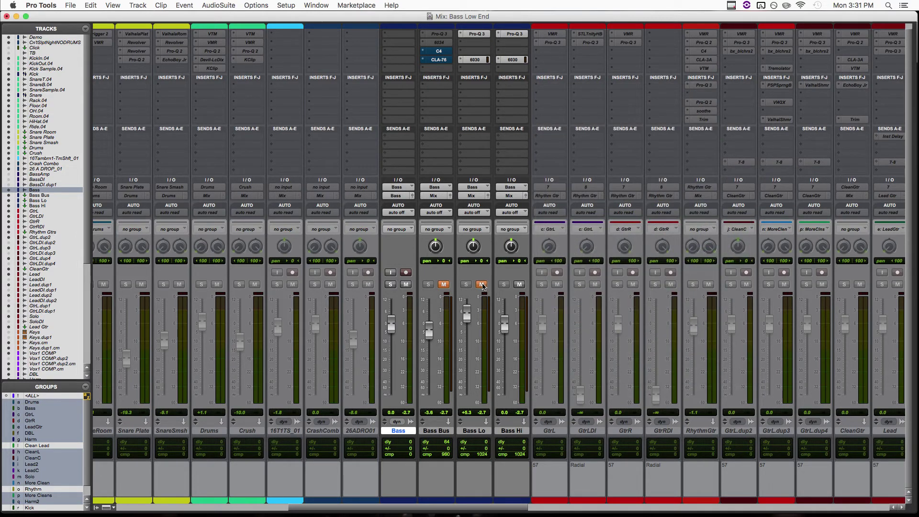
pyautogui.click(521, 285)
pyautogui.click(444, 284)
pyautogui.keyDown('super'); pyautogui.click(438, 52); pyautogui.keyUp('super')
pyautogui.click(438, 52)
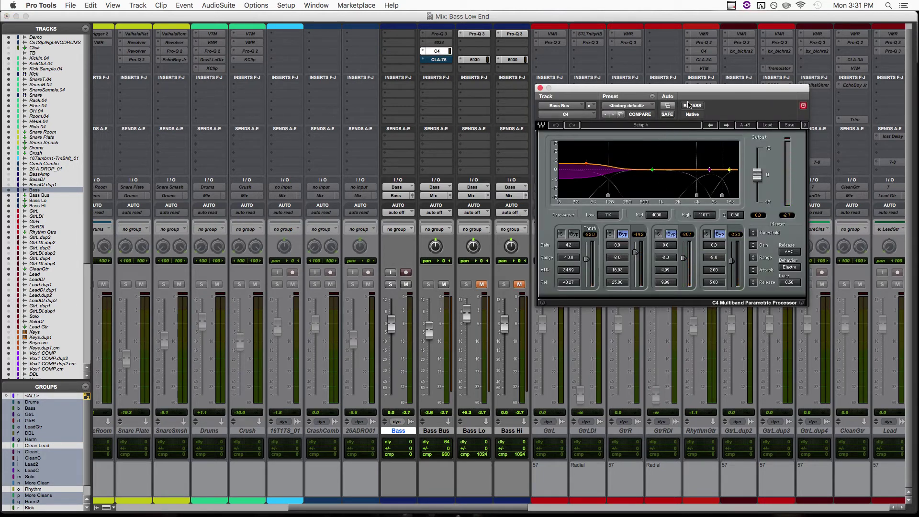
pyautogui.moveTo(699, 92); pyautogui.dragTo(584, 111)
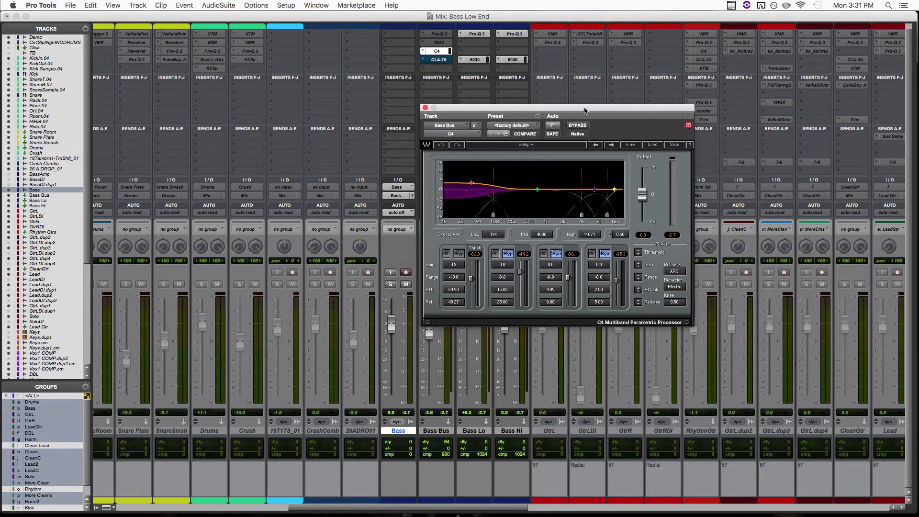
# - Audition the C4's low band in solo and compare it with the full bass signal, and close the plug-in
pyautogui.click(446, 254)
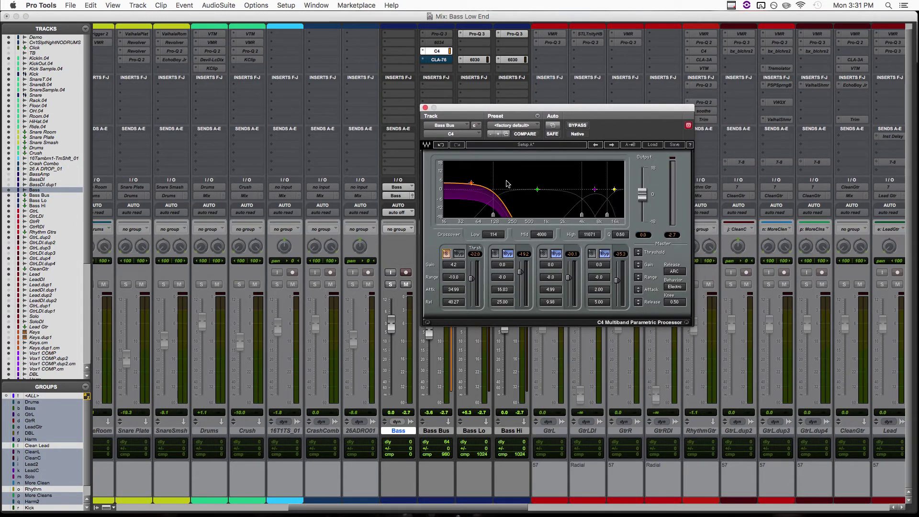
pyautogui.press('space')
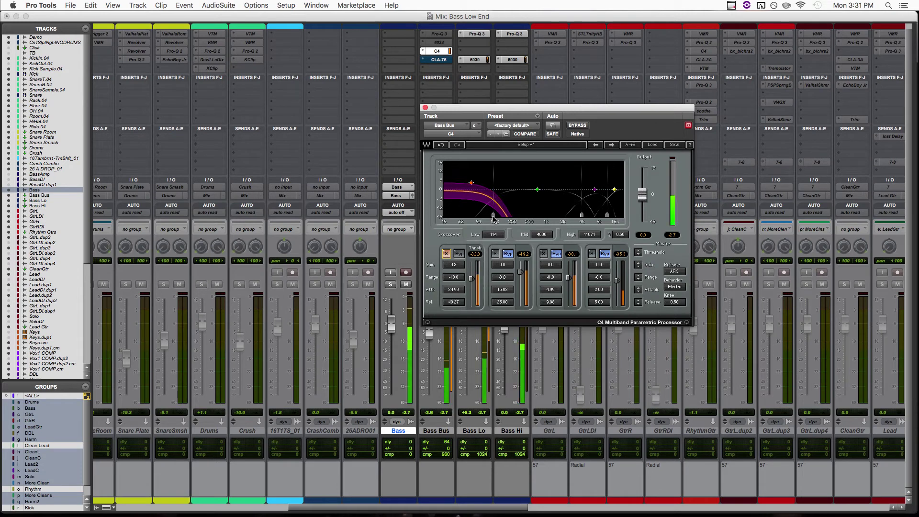
pyautogui.moveTo(494, 219); pyautogui.dragTo(494, 219)
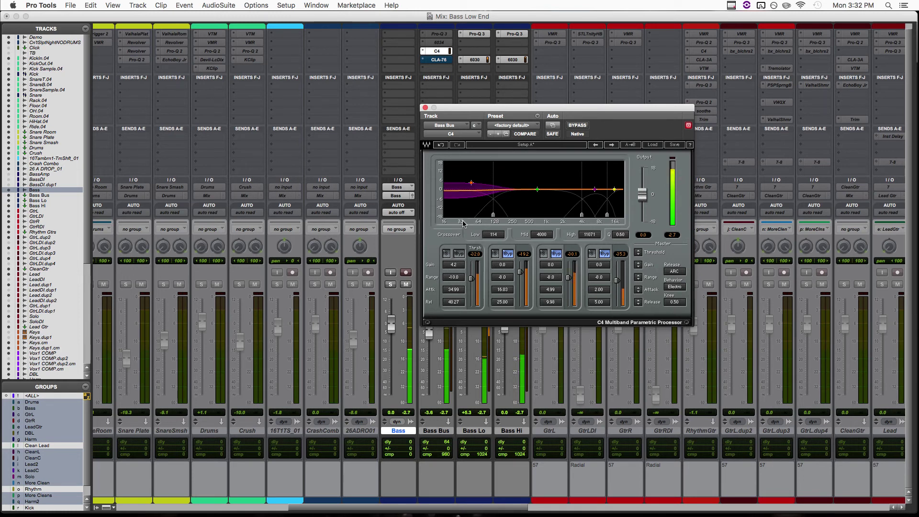
pyautogui.click(425, 107)
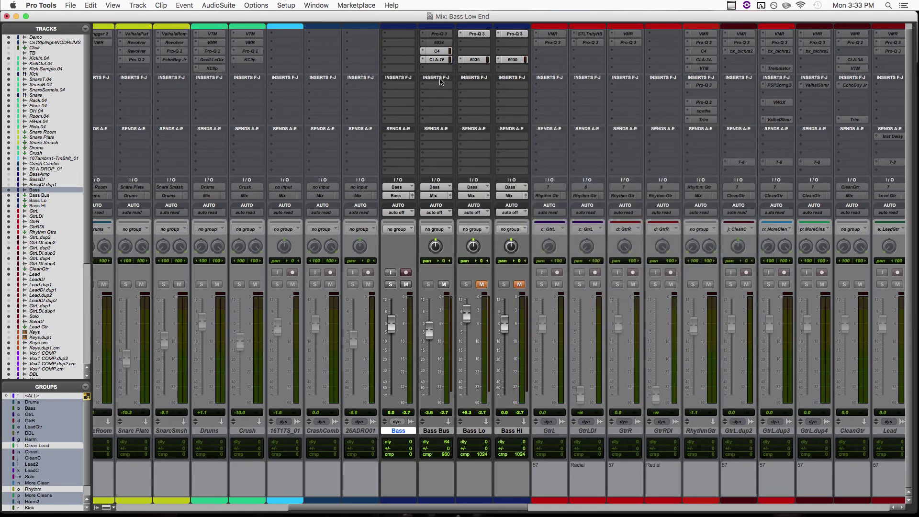
# - Examine the CLA-76 compressor on Bass Bus while playing the bass
pyautogui.click(437, 59)
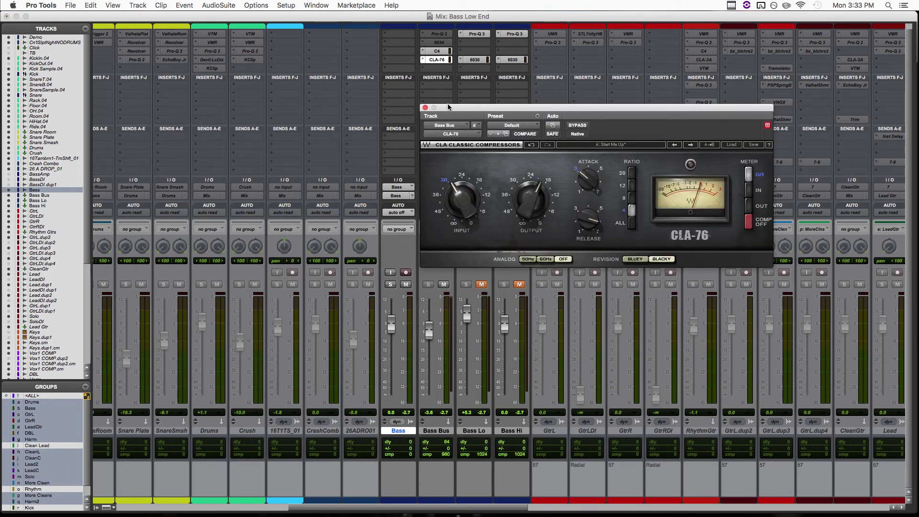
pyautogui.press('space')
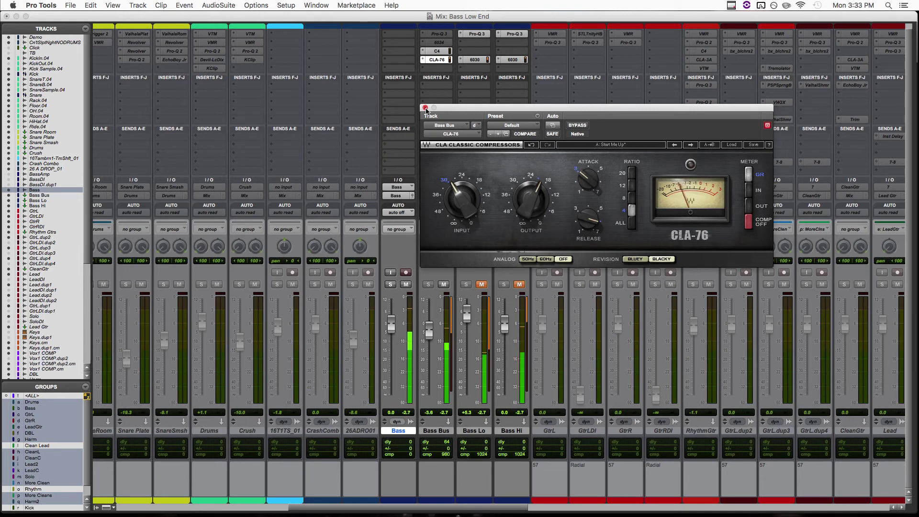
pyautogui.click(425, 108)
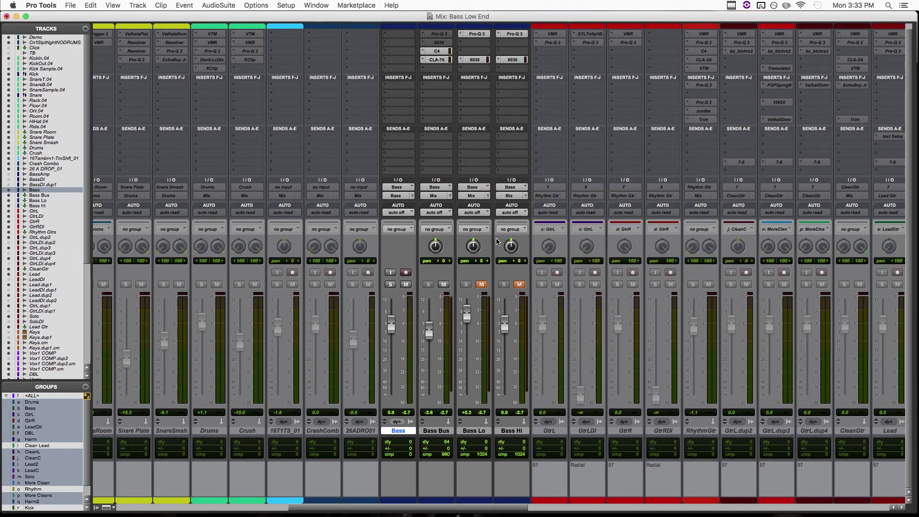
# - Reopen the C4 on Bass Bus and sweep its low-band gain up and down during playback, ending at 2.9
pyautogui.click(445, 51)
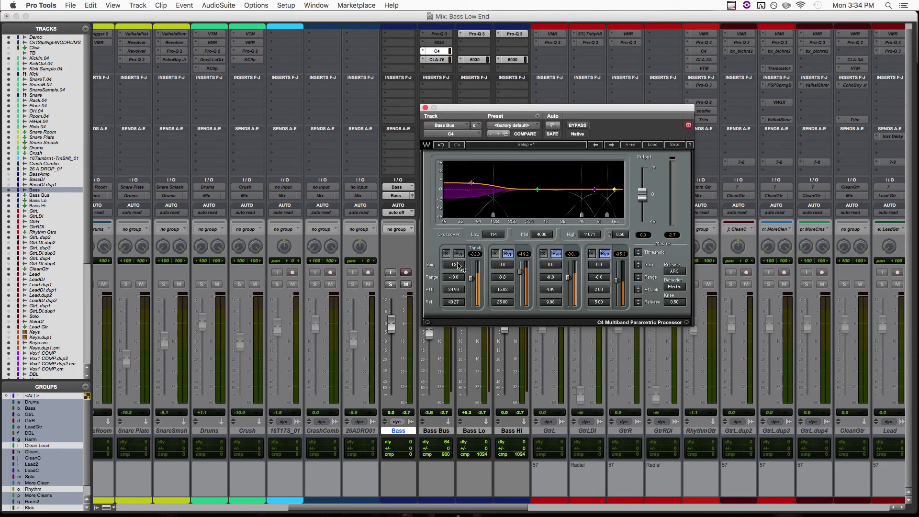
pyautogui.scroll(10, 453, 265)
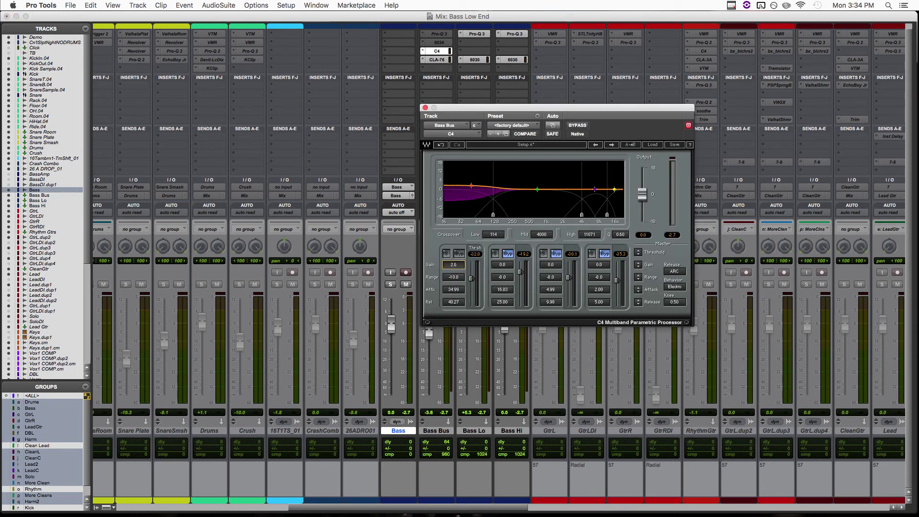
pyautogui.scroll(15, 453, 266)
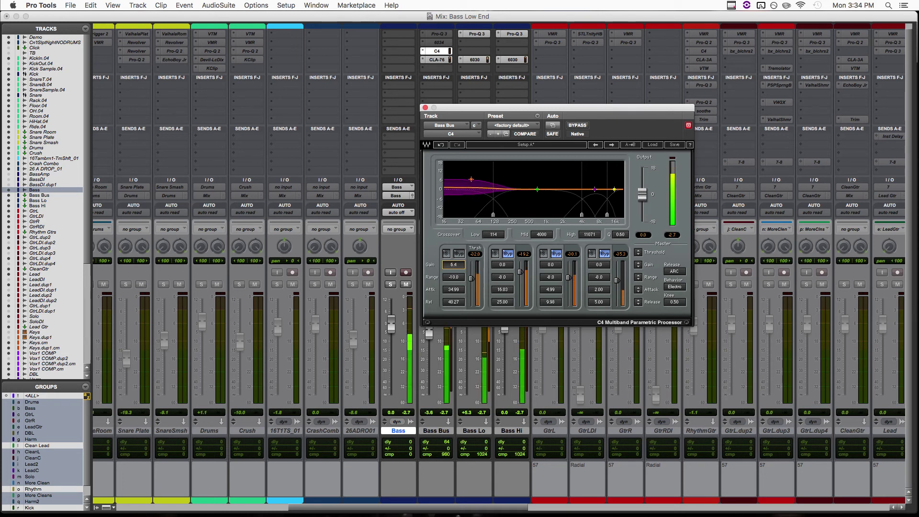
pyautogui.scroll(-20, 453, 265)
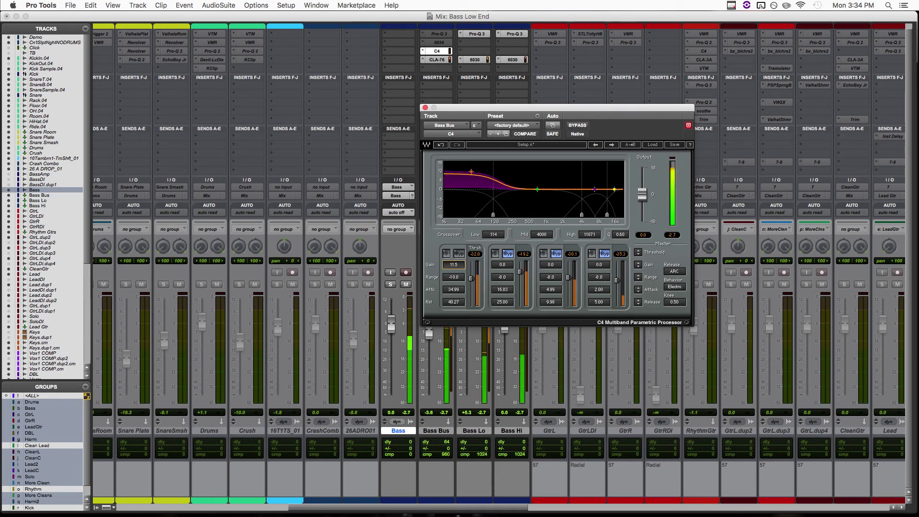
pyautogui.scroll(10, 454, 264)
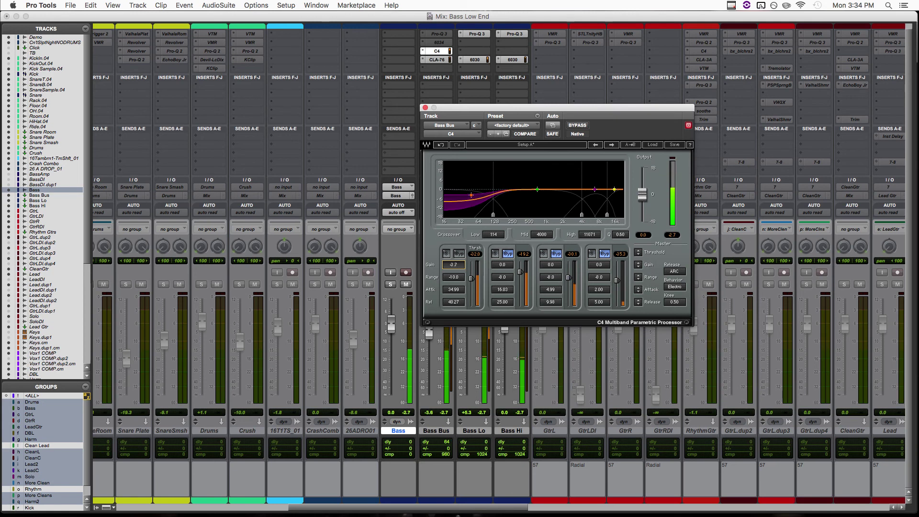
pyautogui.scroll(3, 454, 264)
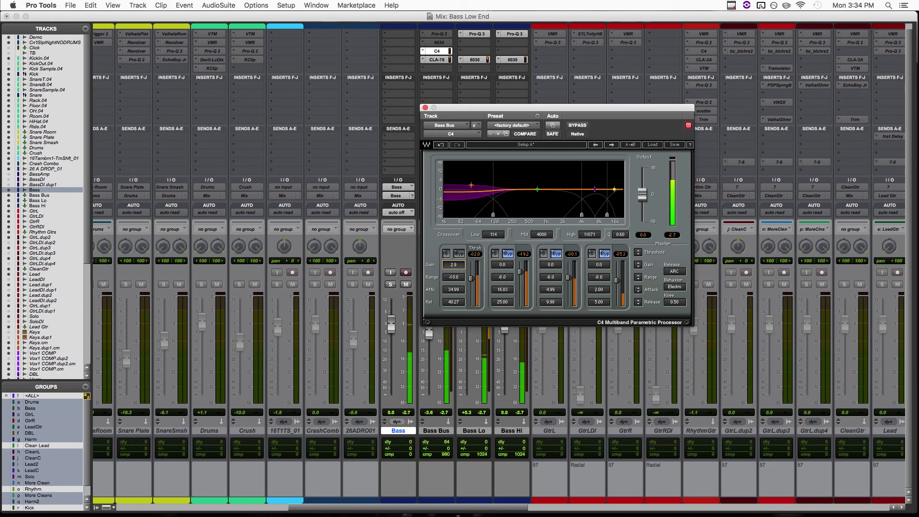